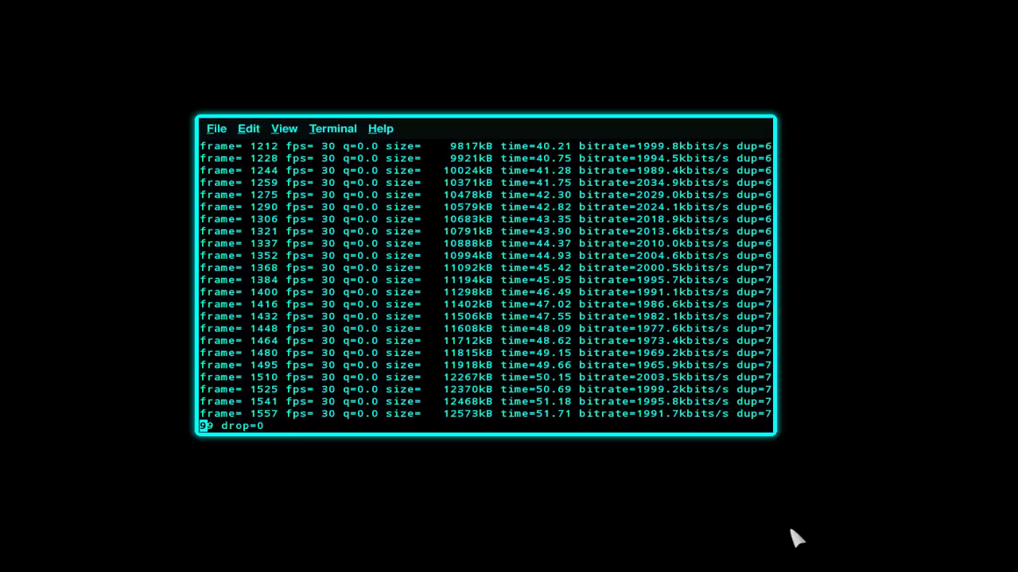
# - Switch to the workspace on the right with the calendar and weather terminal
pyautogui.hotkey('ctrl', 'alt', 'Right')
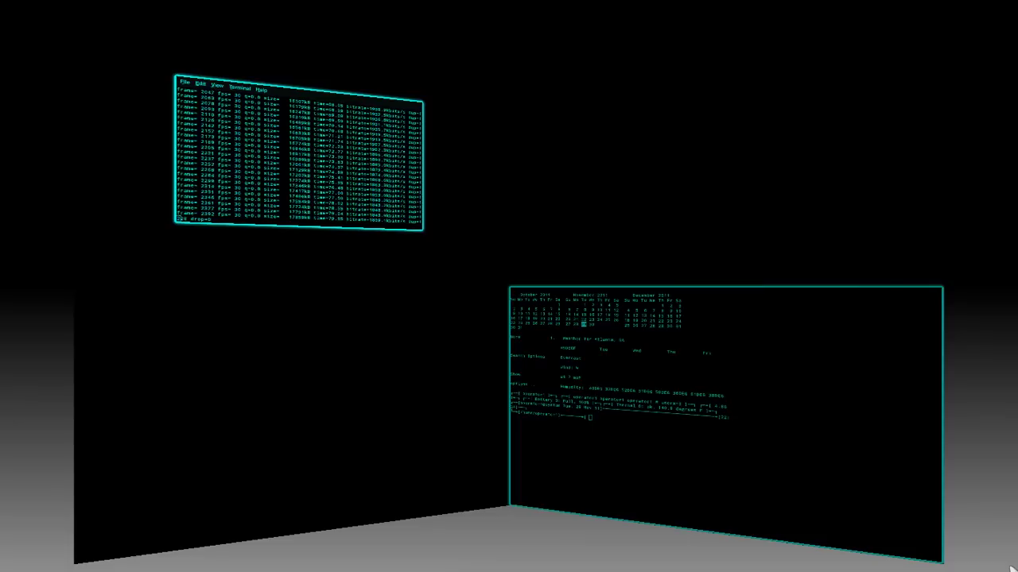
# - Clear the stray 'sud' in the calendar terminal and launch elinks
pyautogui.click(726, 512)
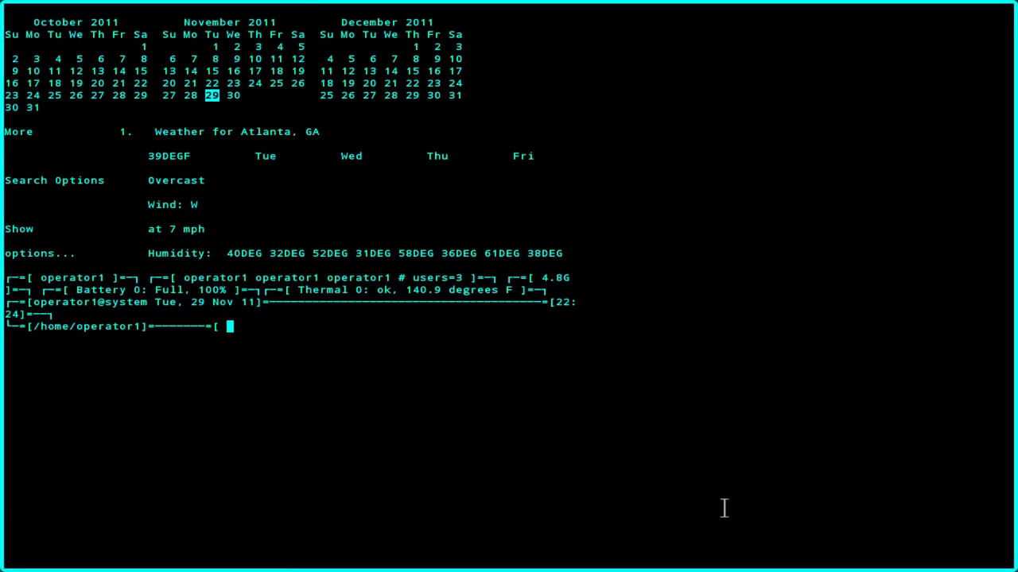
pyautogui.write('sud')
pyautogui.press('BackSpace')
pyautogui.press('BackSpace')
pyautogui.press('BackSpace')
pyautogui.write('e')
pyautogui.write('links')
pyautogui.press('Return')
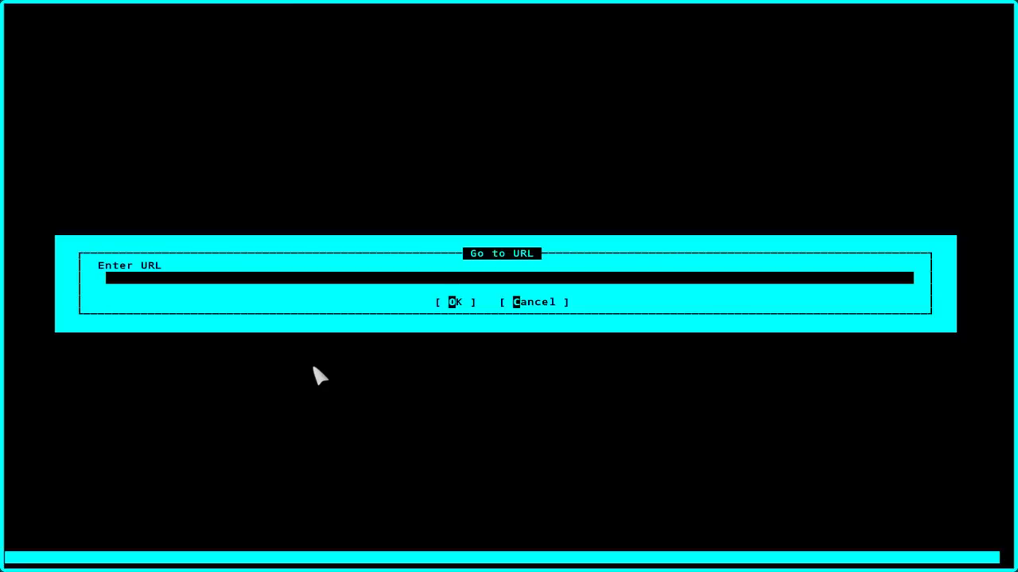
# - Search 'g necopost' video results and bring up link-passing choices for the graphic driver video
pyautogui.write('g')
pyautogui.write(' neco')
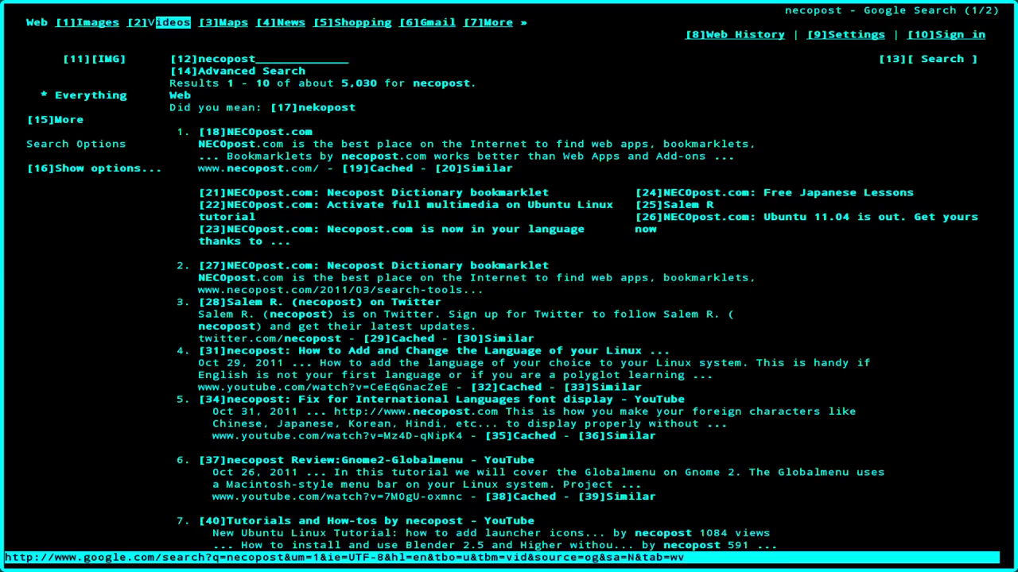
pyautogui.press('Return')
pyautogui.press('pagedown')
pyautogui.press('pagedown')
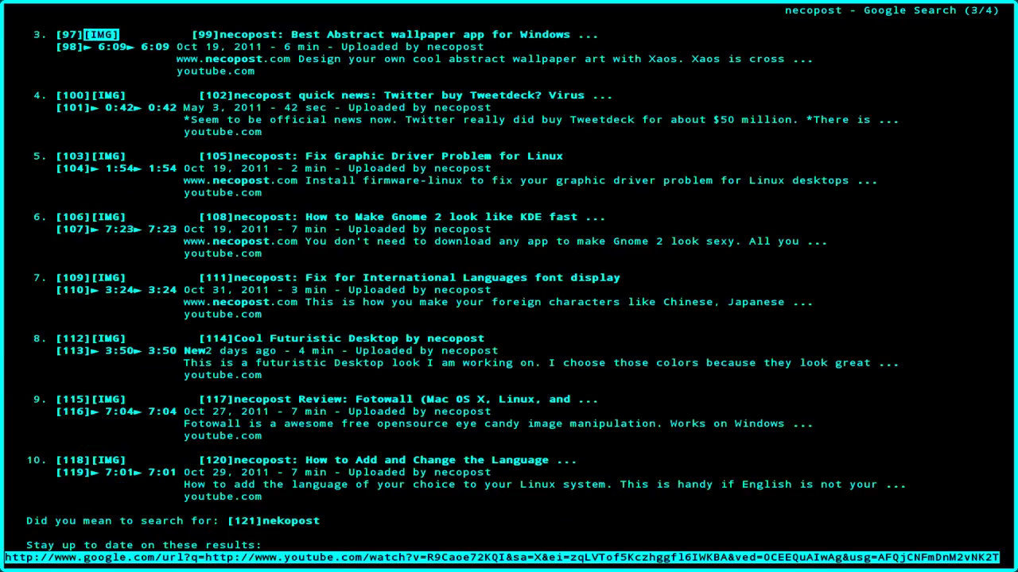
pyautogui.press('Down')
pyautogui.press('Down')
pyautogui.press('Down')
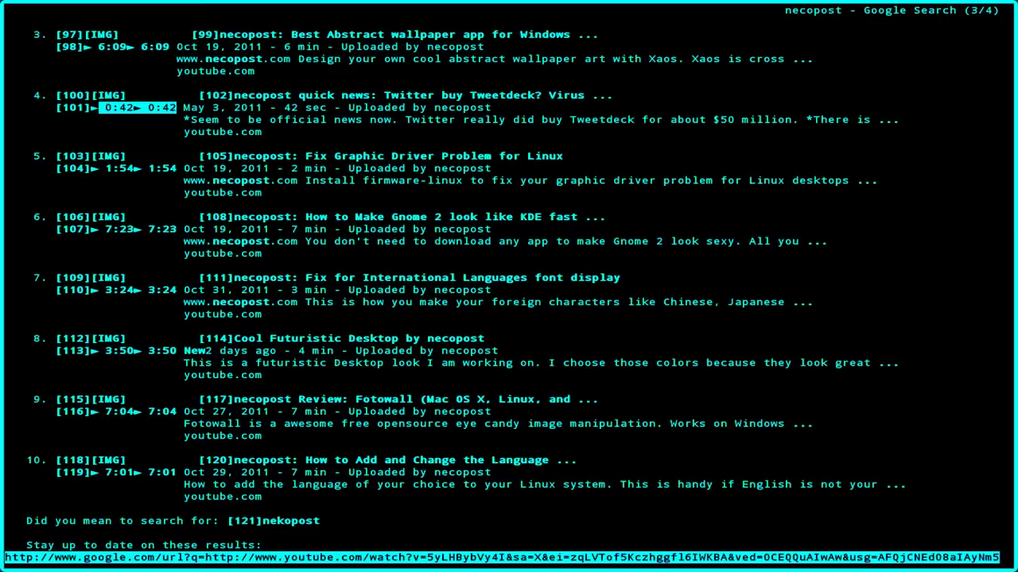
pyautogui.press('Down')
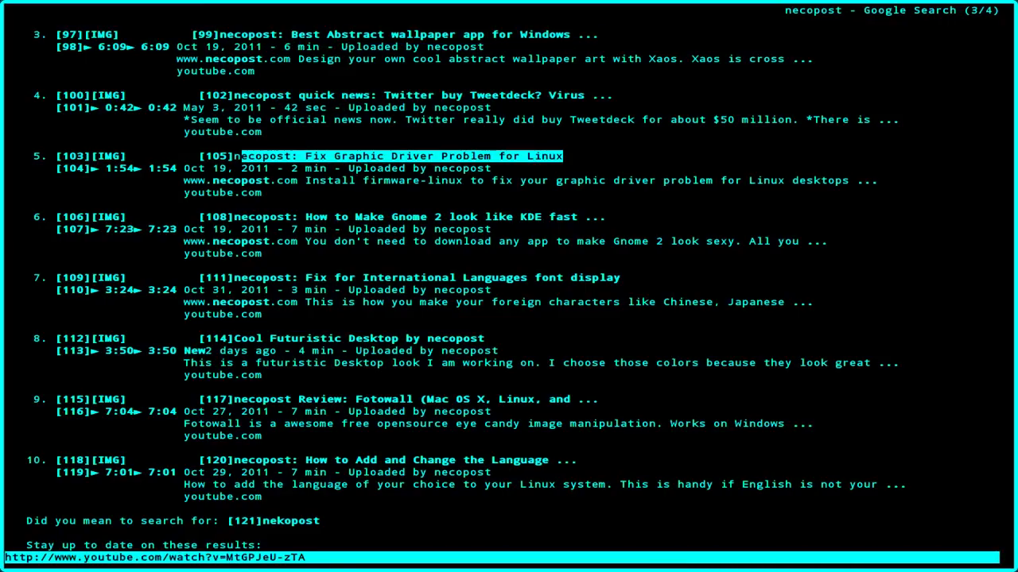
pyautogui.hotkey('alt', 'm')
# - Pass the YouTube link to vlc and let the video play to the end
pyautogui.press('Down')
pyautogui.press('Return')
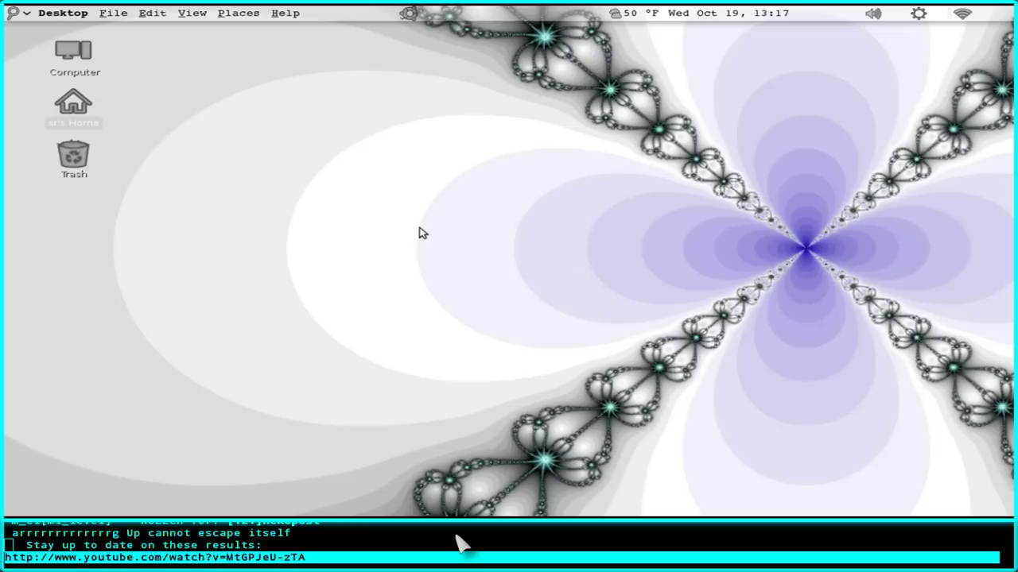
pyautogui.click(70, 15)
pyautogui.click(150, 85)
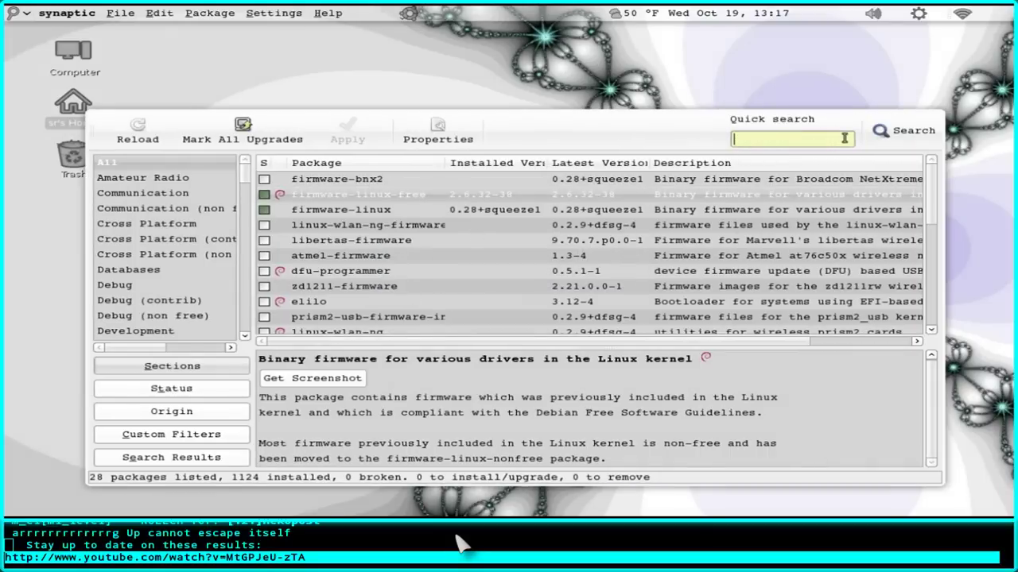
pyautogui.write('fir')
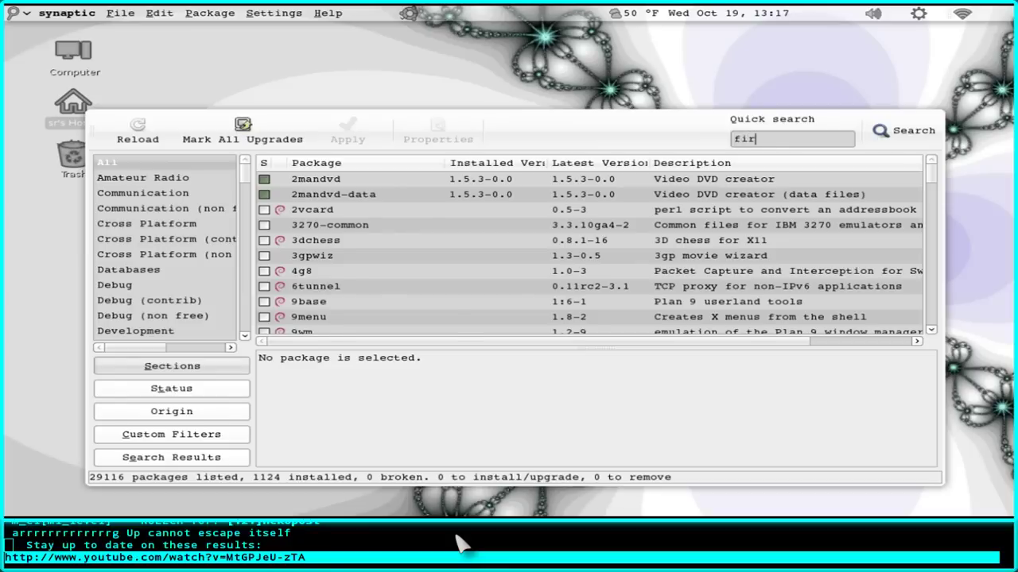
pyautogui.write('m ')
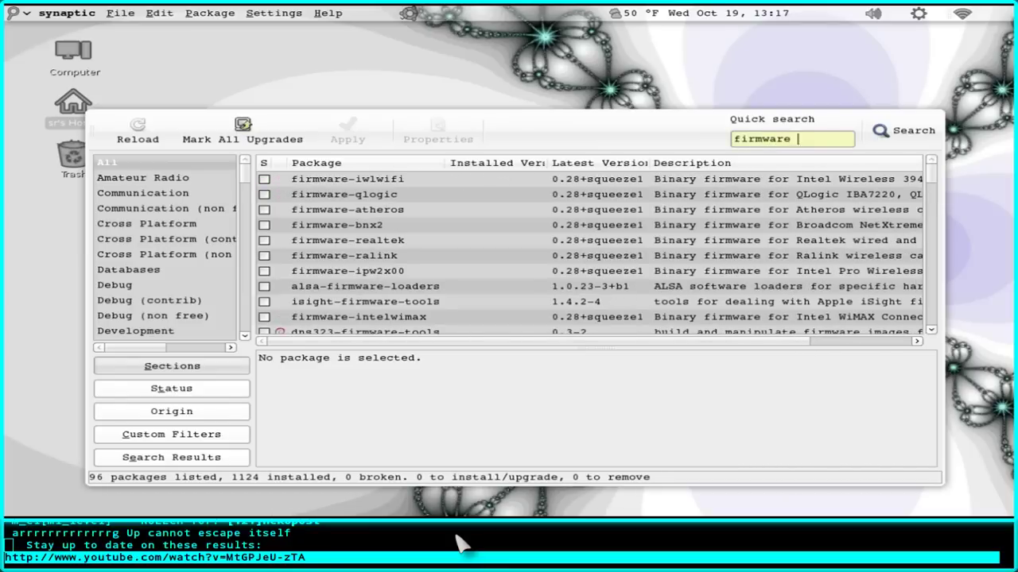
pyautogui.write('linux')
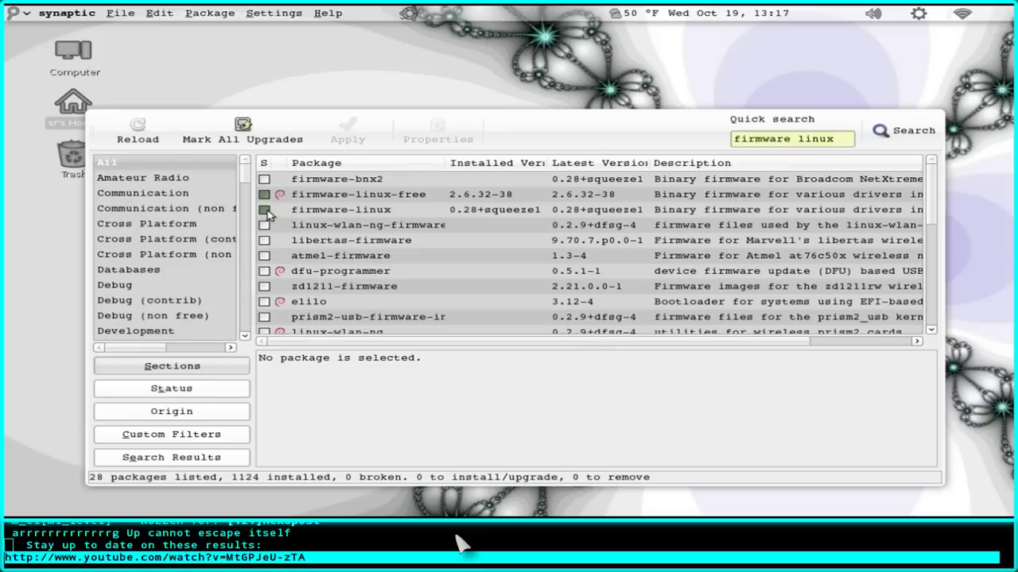
pyautogui.click(267, 211)
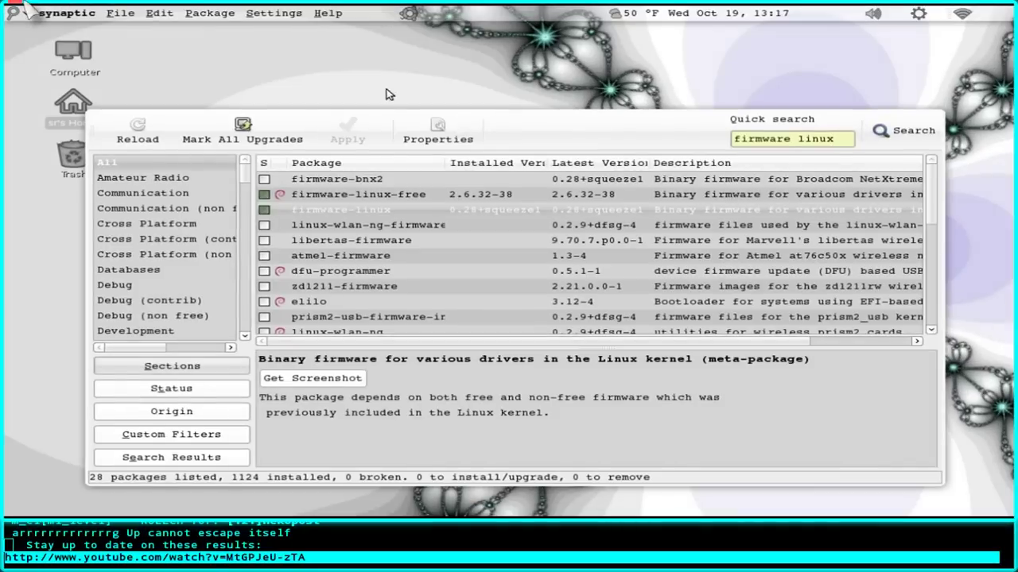
pyautogui.click(11, 5)
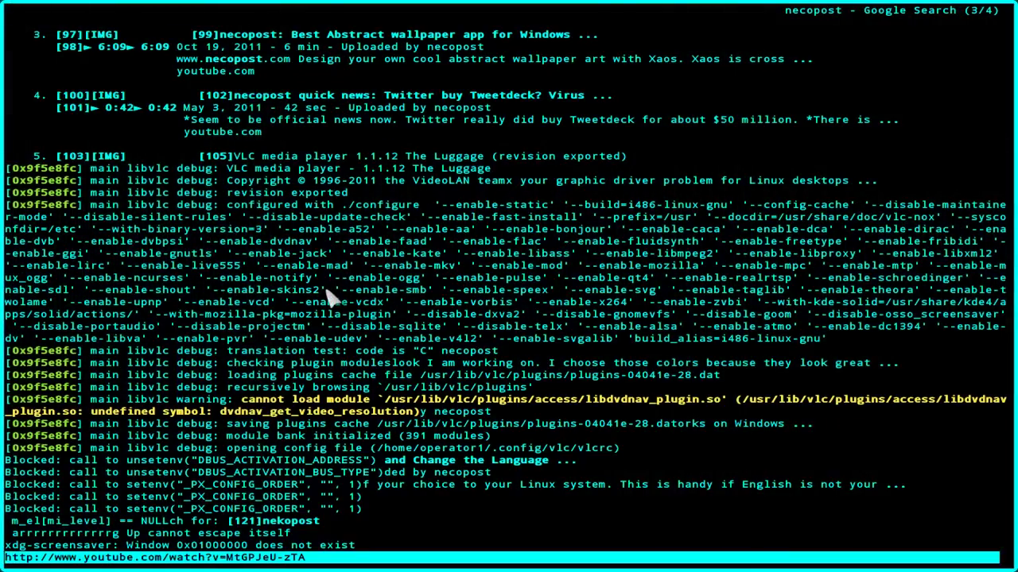
# - Quit ELinks and recall the previous elinks command to relaunch it
pyautogui.press('q')
pyautogui.press('Return')
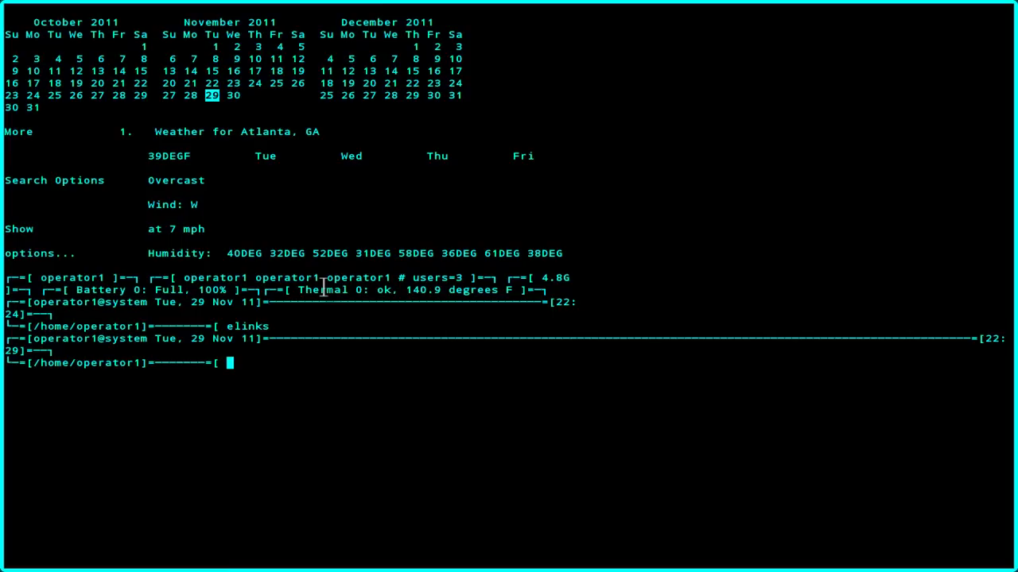
pyautogui.press('Up')
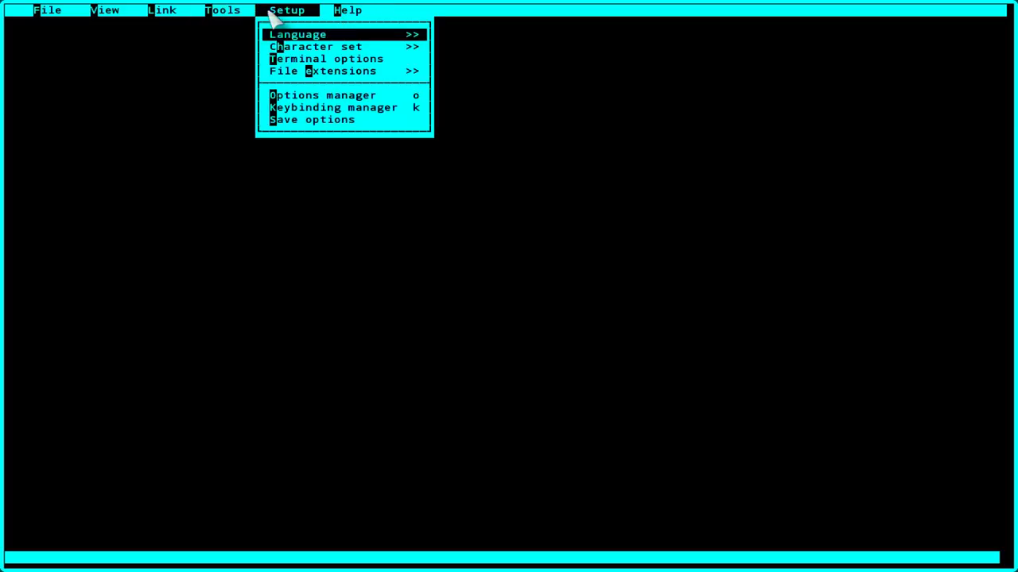
# - In the Options manager, expand Document > URI passing and select the vlc entry
pyautogui.click(343, 96)
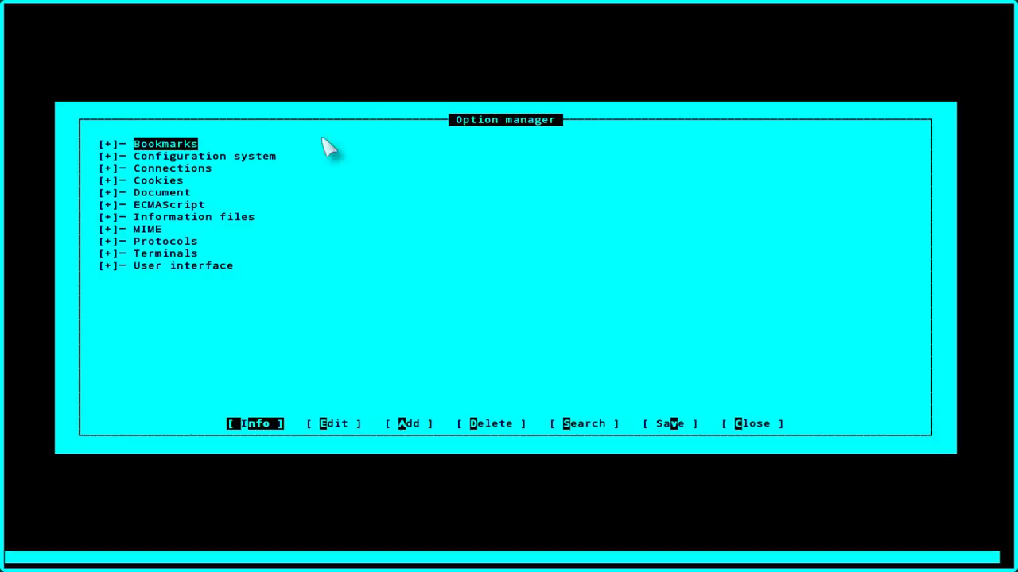
pyautogui.click(111, 195)
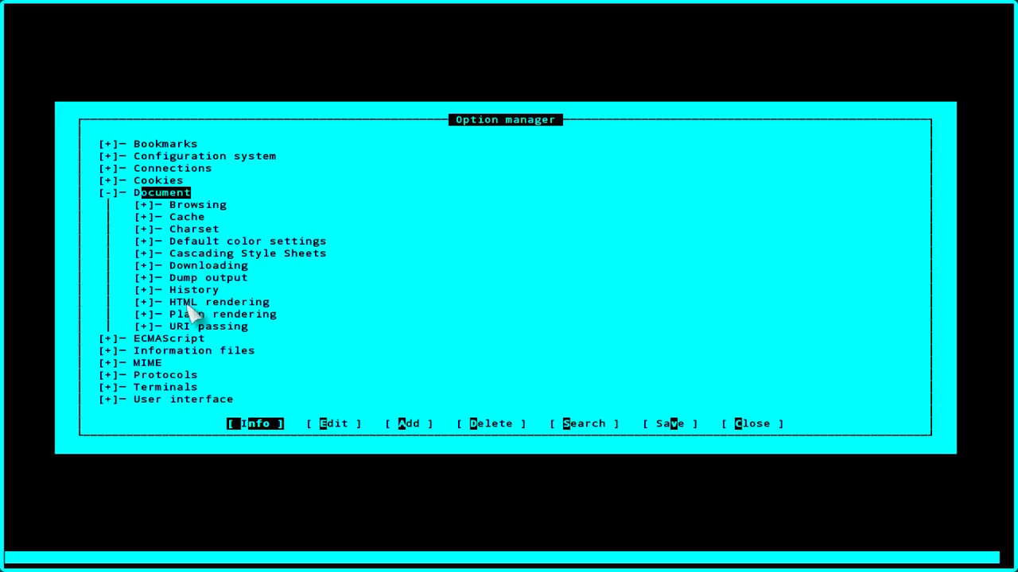
pyautogui.click(144, 327)
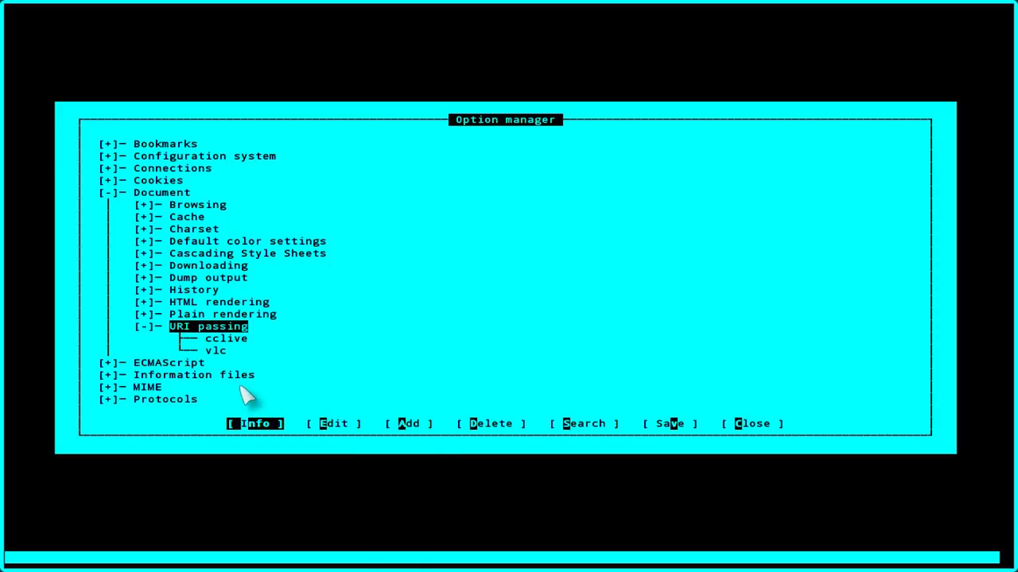
pyautogui.click(411, 427)
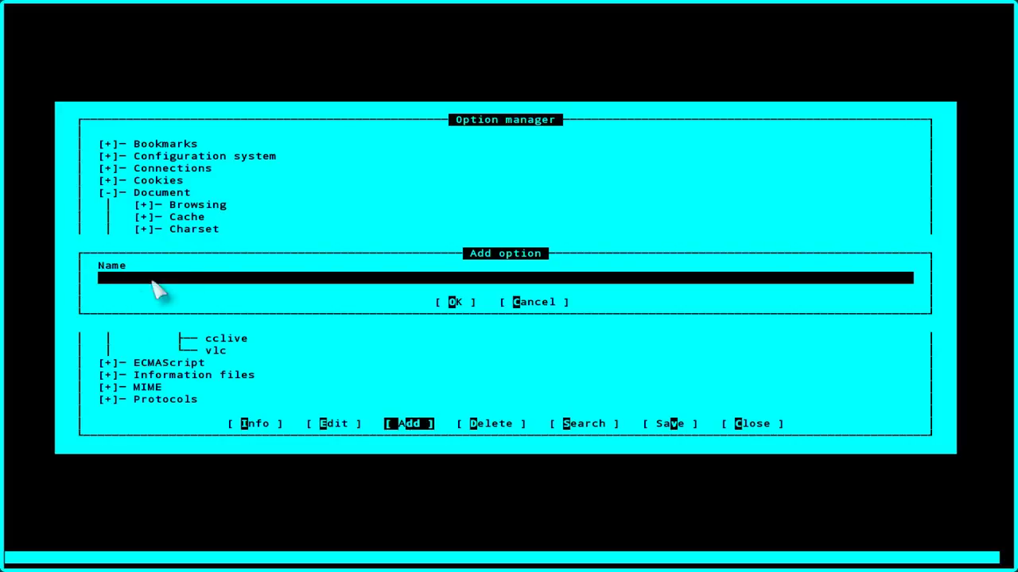
pyautogui.click(547, 305)
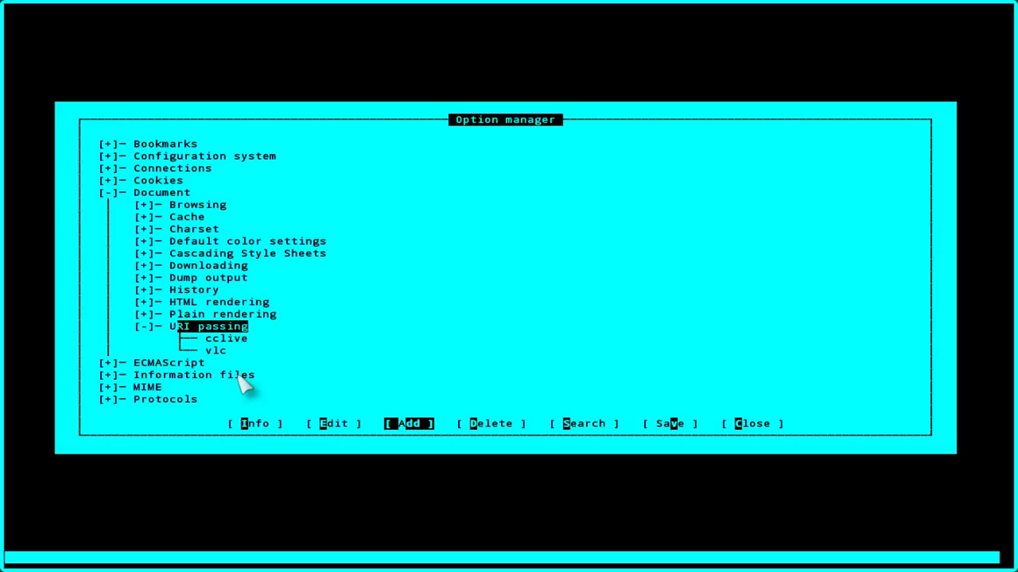
pyautogui.click(216, 351)
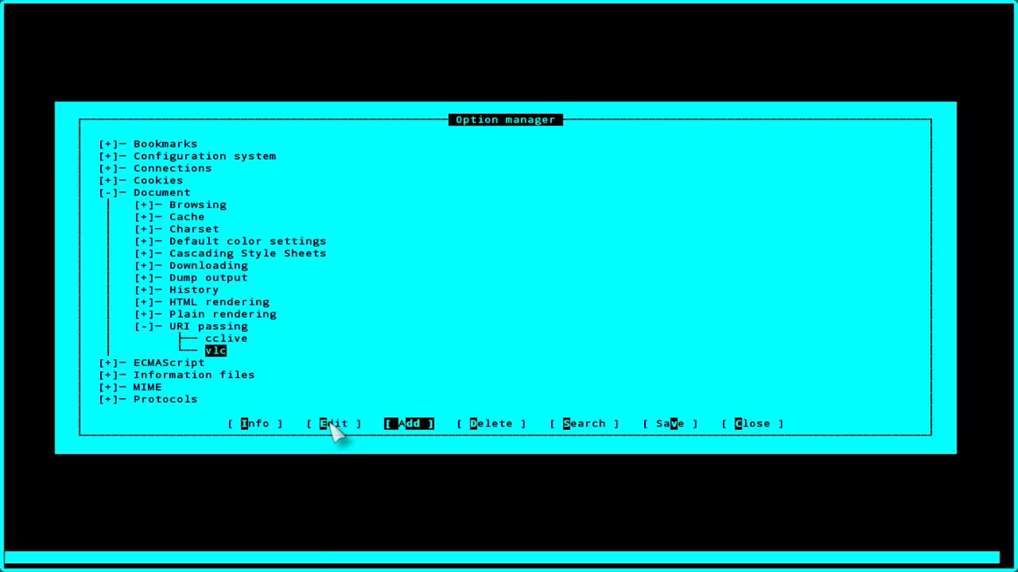
# - Edit the vlc URI passing value to 'cvlc -q %c' by removing -vvv
pyautogui.click(332, 426)
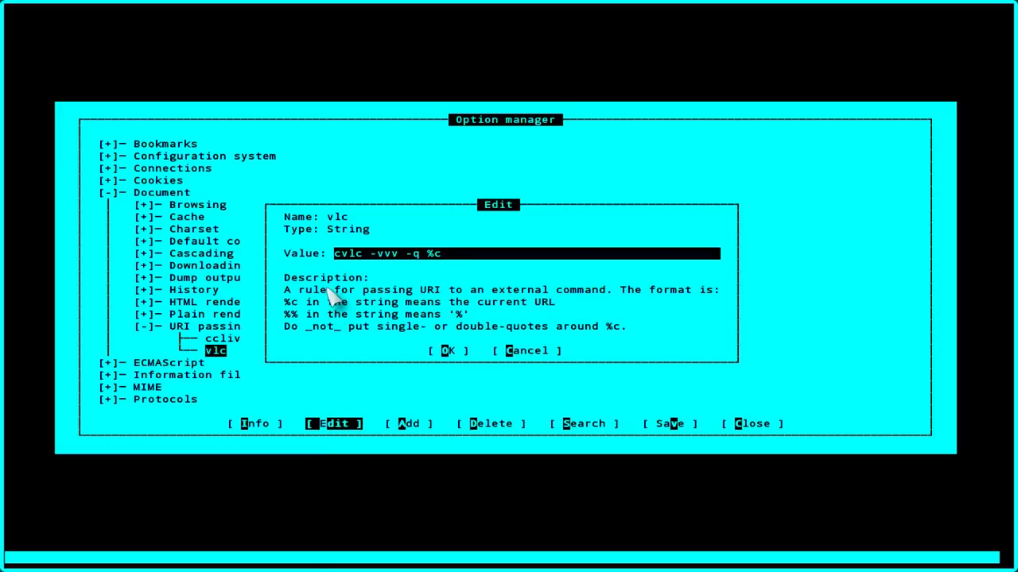
pyautogui.click(402, 254)
pyautogui.press('BackSpace')
pyautogui.press('BackSpace')
pyautogui.press('BackSpace')
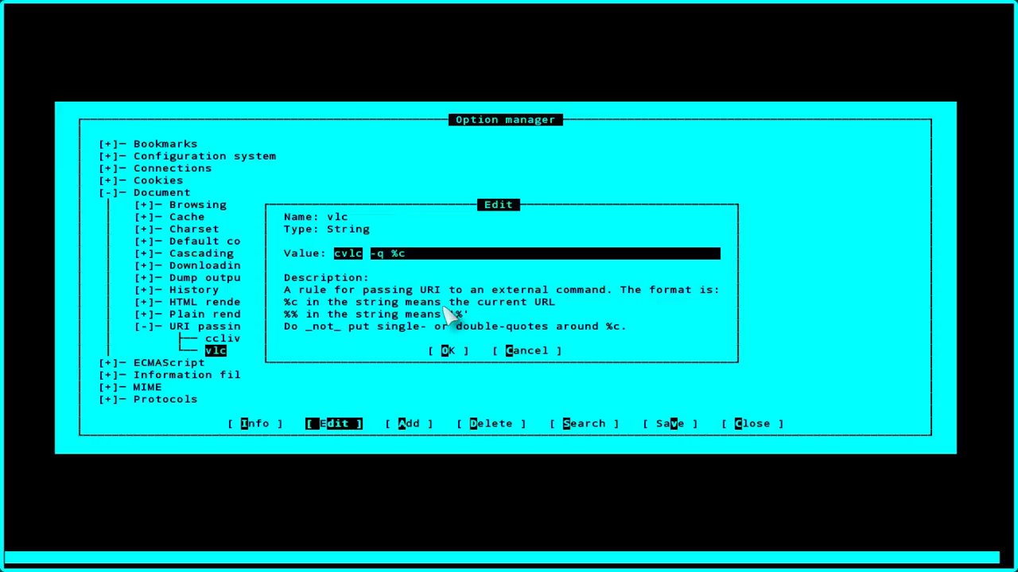
pyautogui.press('Right')
pyautogui.click(448, 351)
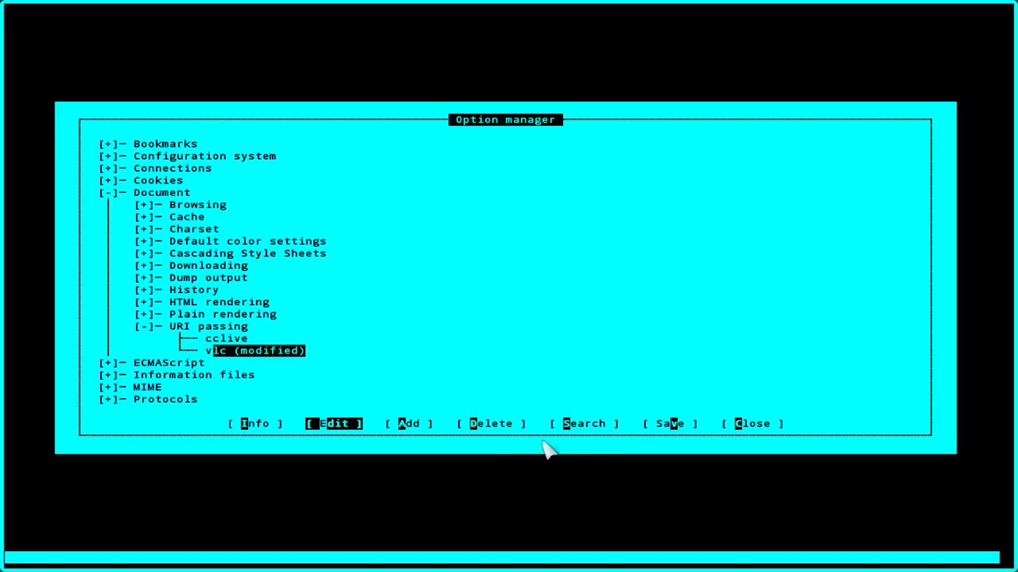
# - Save the options to elinks.conf and dismiss the success confirmation
pyautogui.click(674, 423)
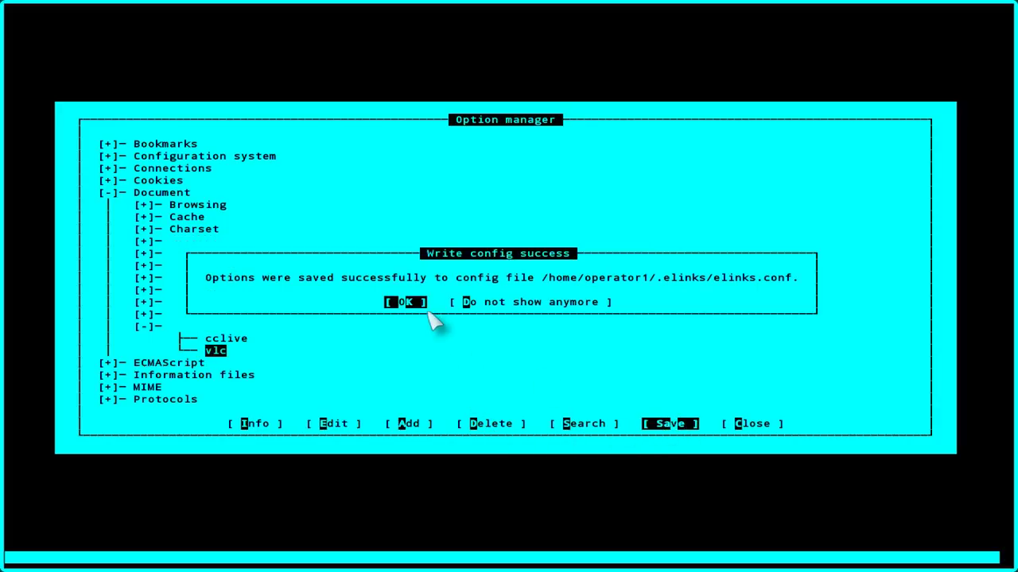
pyautogui.click(405, 305)
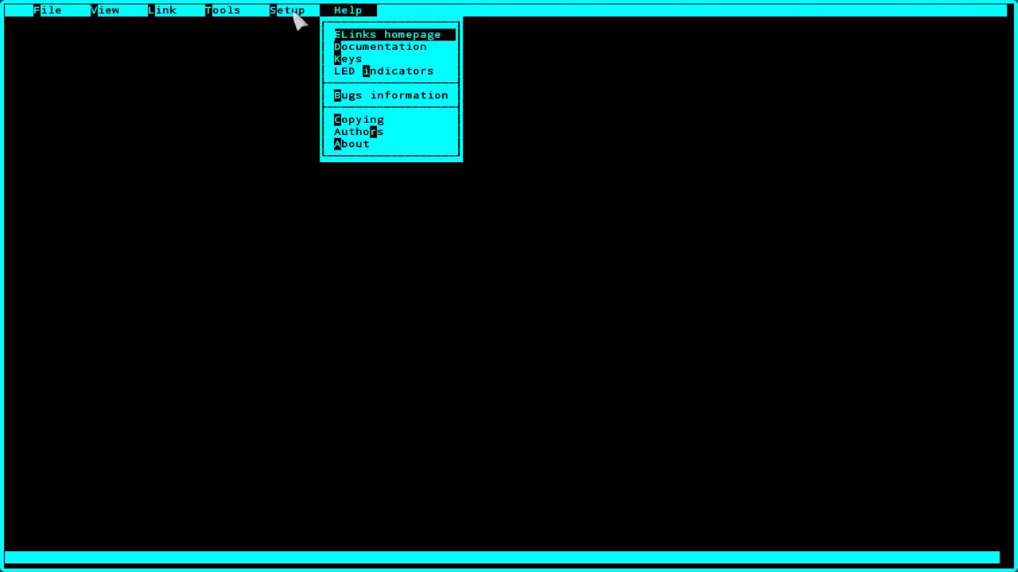
pyautogui.click(293, 13)
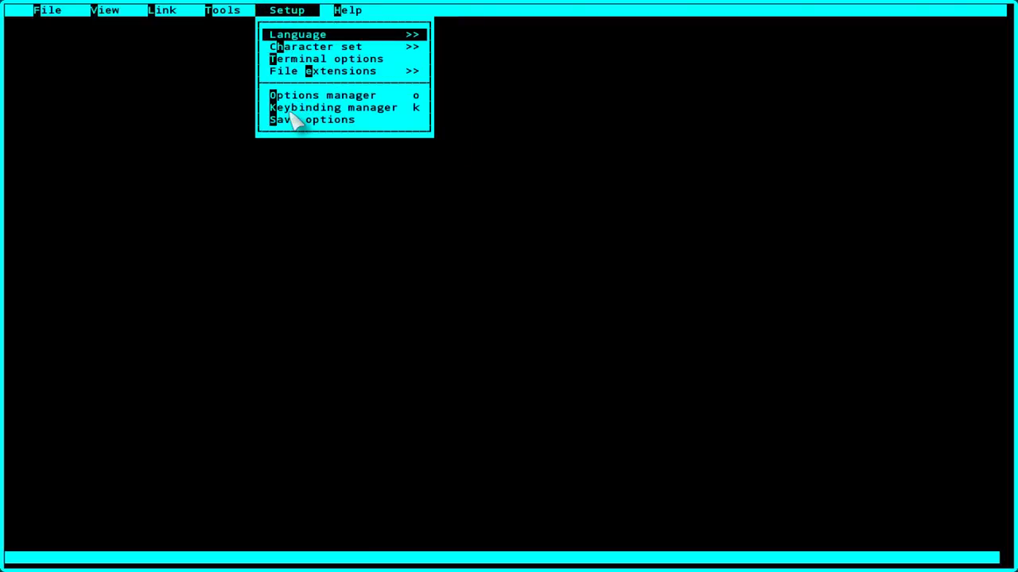
# - In the Keybinding manager's Main mapping, select 'Pass URI of current link to external command'
pyautogui.press('k')
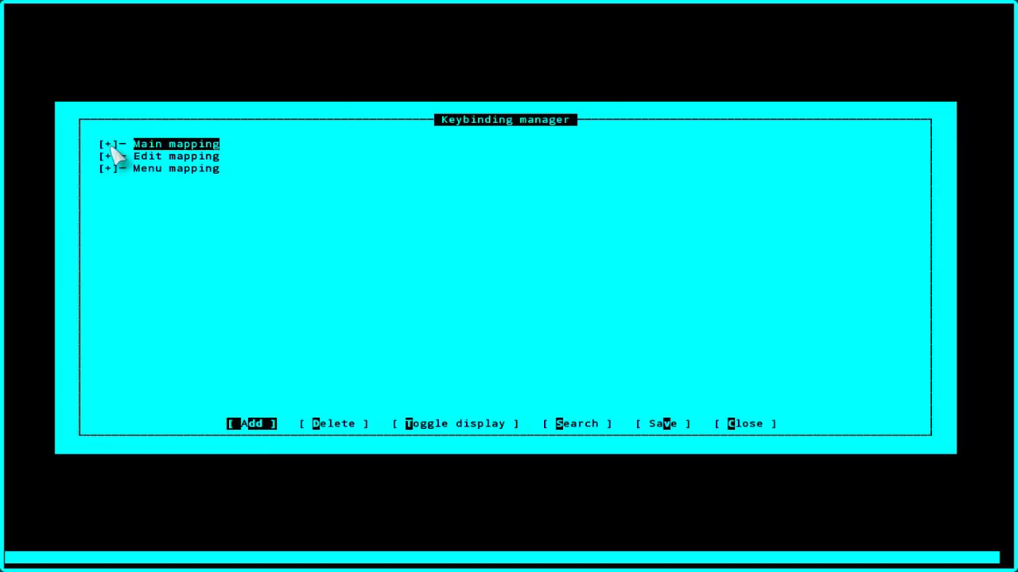
pyautogui.click(110, 144)
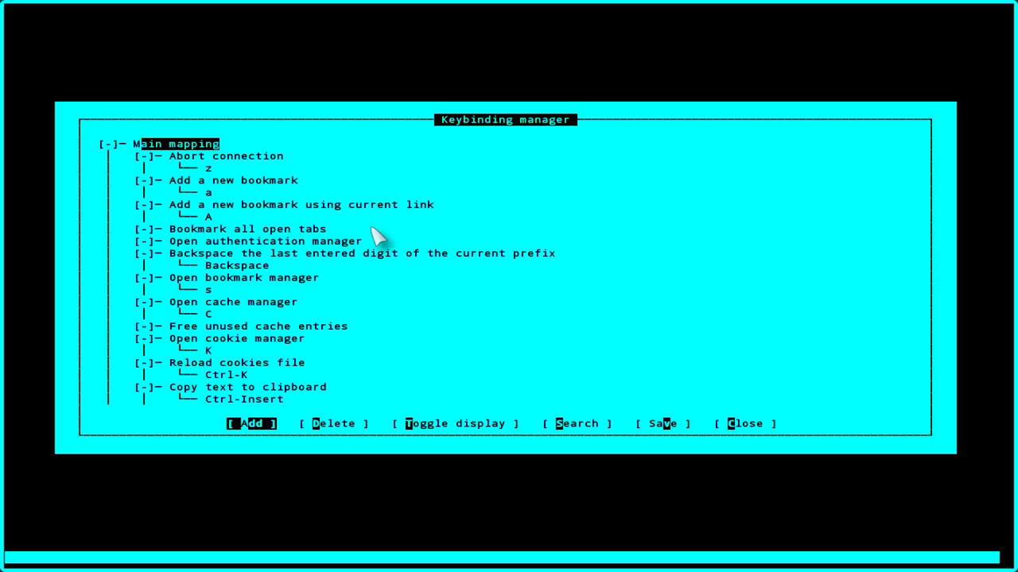
pyautogui.press('Down')
pyautogui.press('Down')
pyautogui.press('Down')
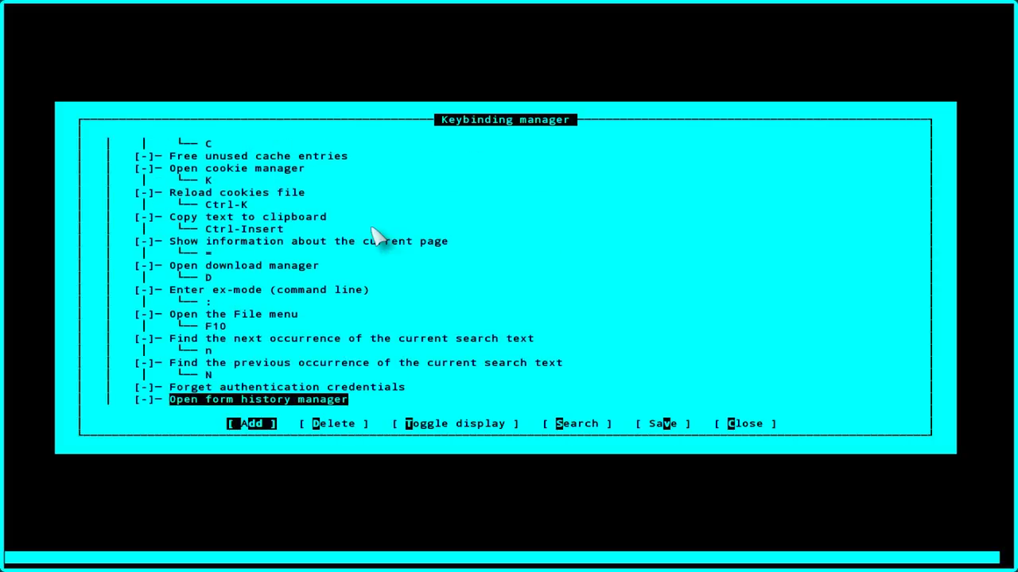
pyautogui.press('Down')
pyautogui.press('Down')
pyautogui.press('Down')
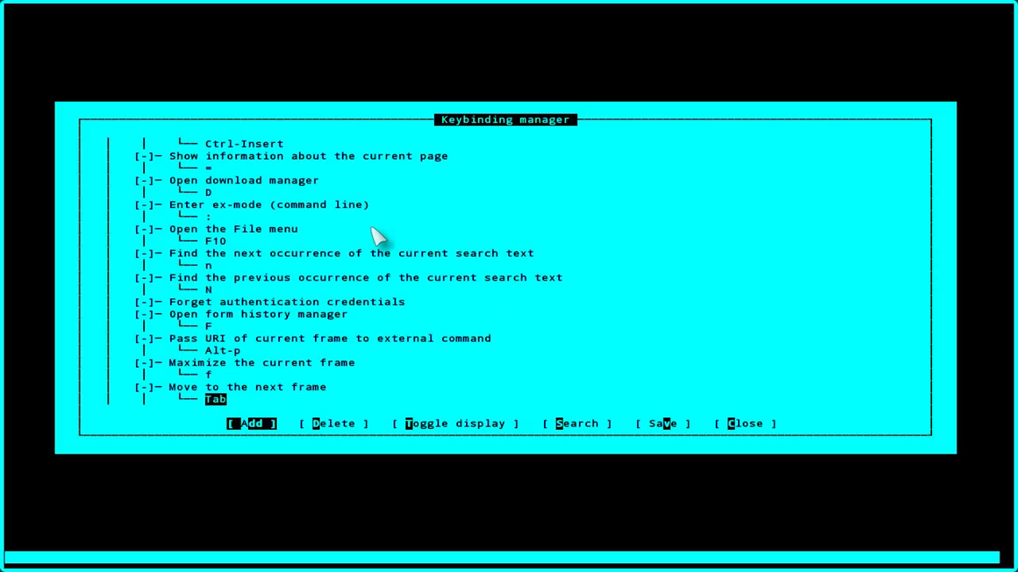
pyautogui.press('Down')
pyautogui.press('Down')
pyautogui.press('Down')
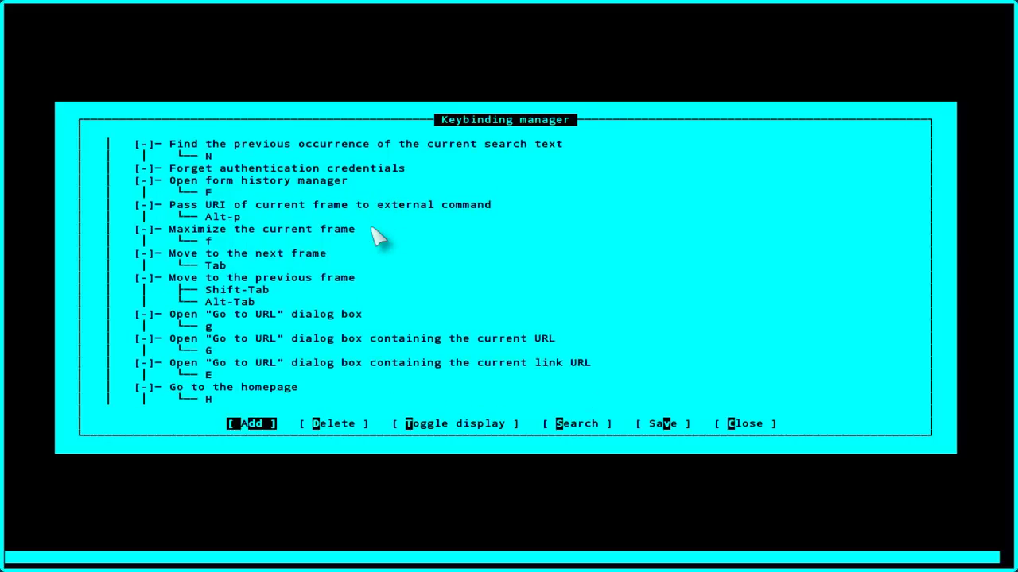
pyautogui.press('Down')
pyautogui.press('Down')
pyautogui.press('Down')
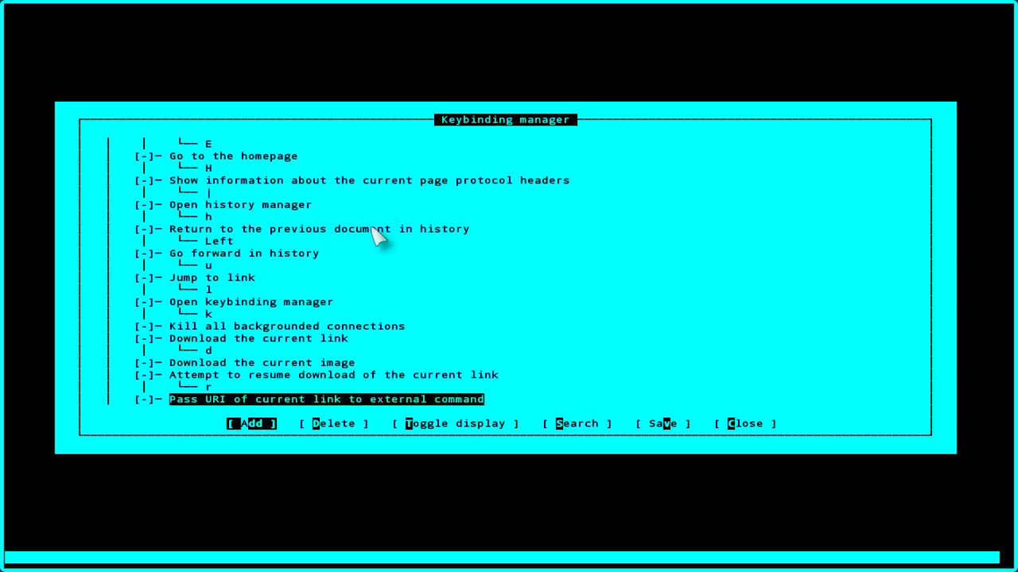
pyautogui.press('Up')
pyautogui.press('Up')
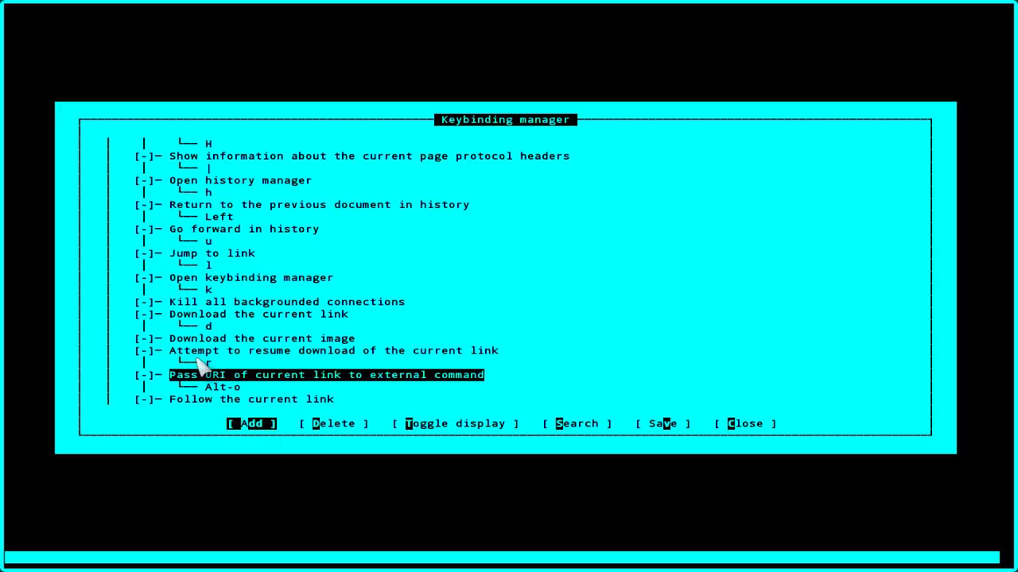
pyautogui.click(250, 424)
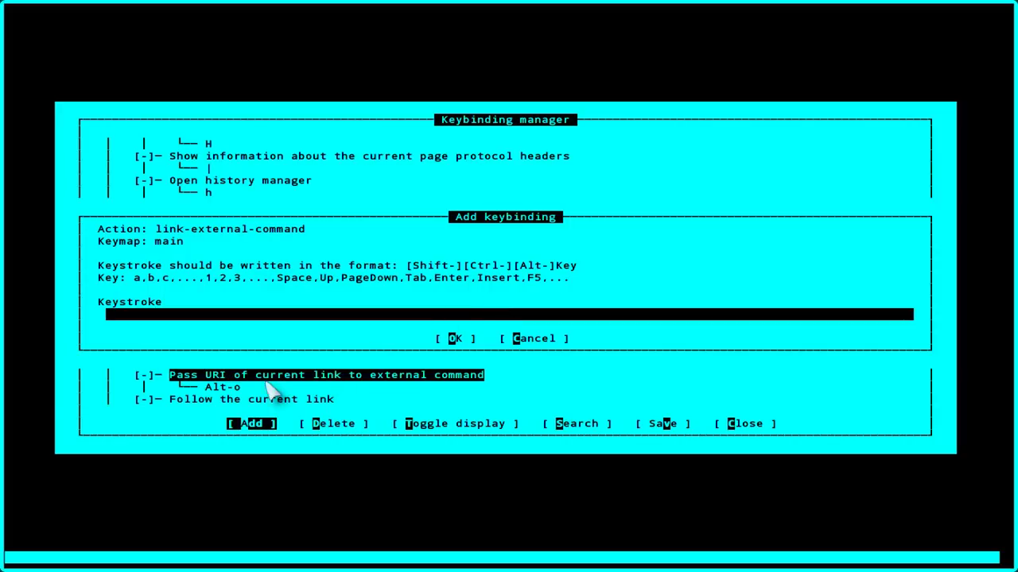
pyautogui.click(526, 340)
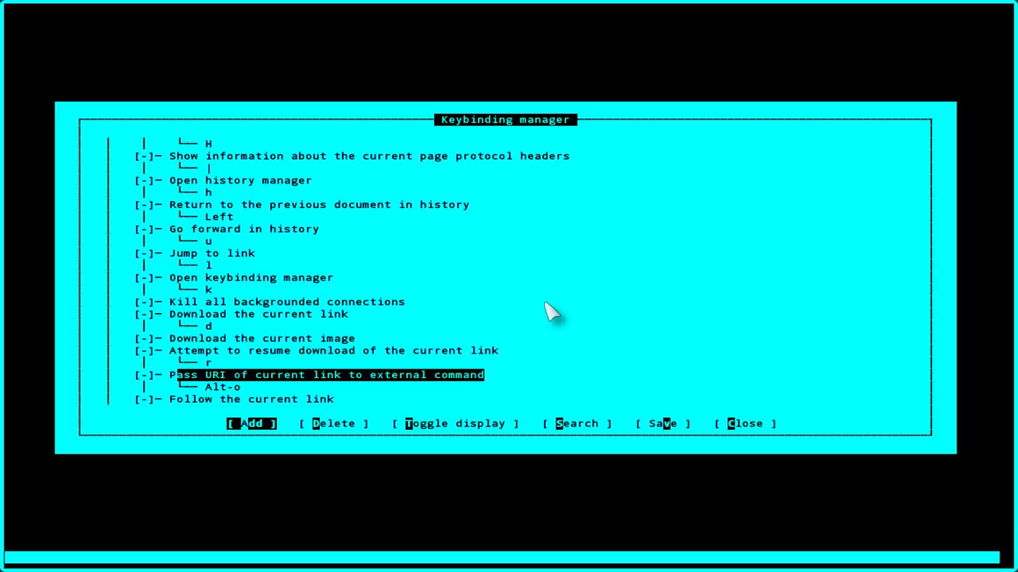
# - Move down the Main mapping to 'Pass URI of current tab to external command'
pyautogui.press('Down')
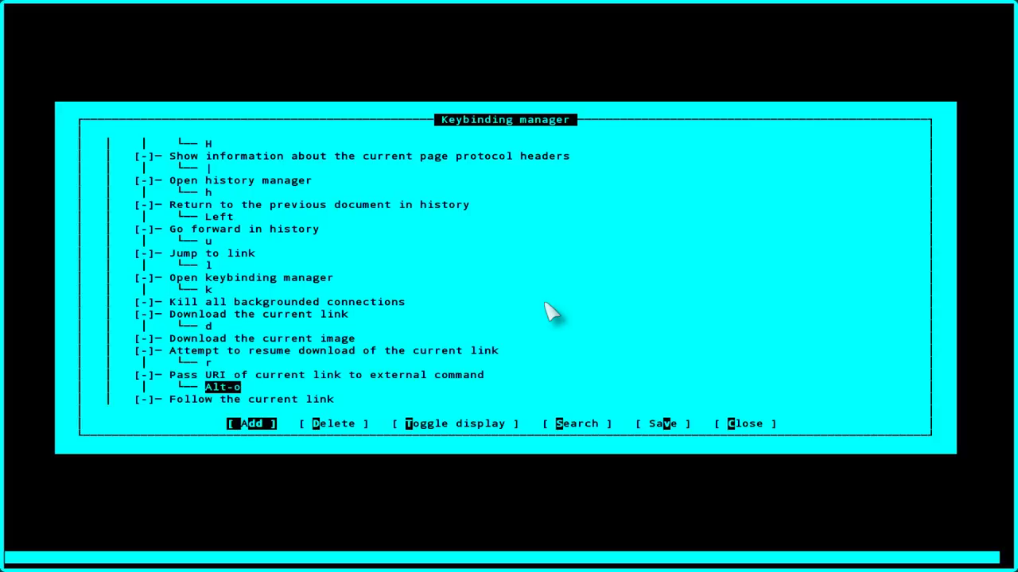
pyautogui.press('Down')
pyautogui.press('Down')
pyautogui.press('Down')
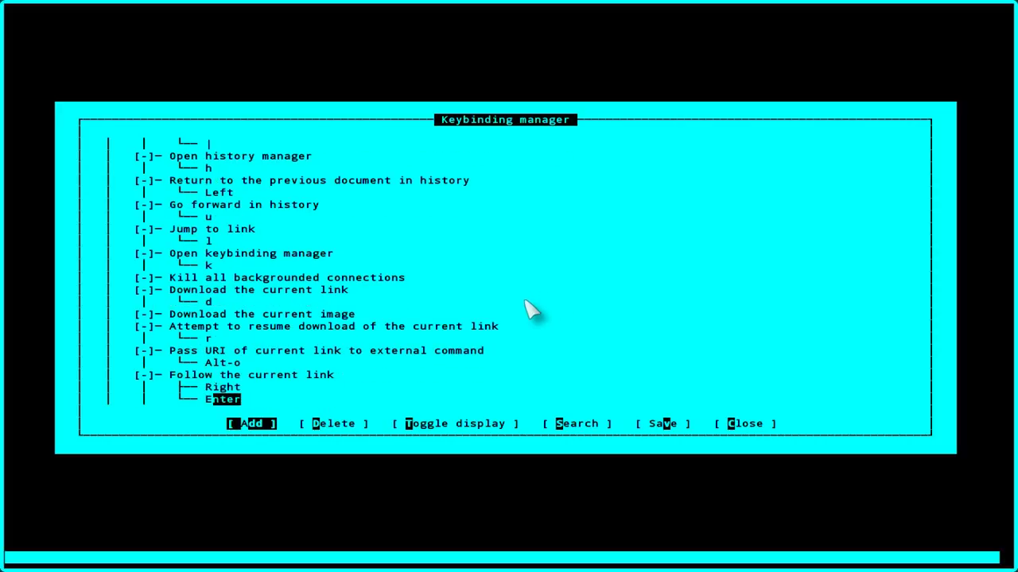
pyautogui.press('Down')
pyautogui.press('Down')
pyautogui.press('Down')
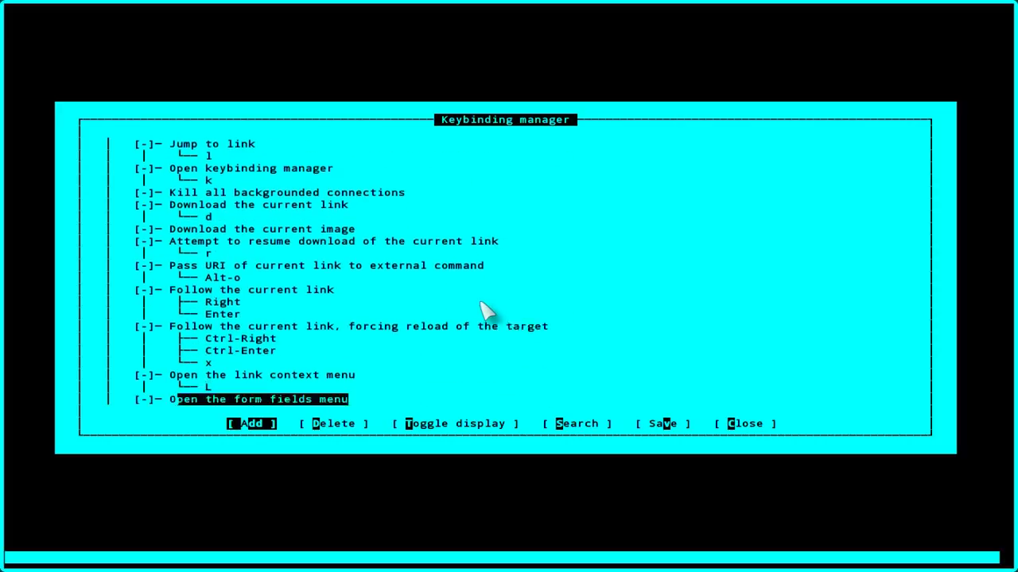
pyautogui.press('Down')
pyautogui.press('Down')
pyautogui.press('Down')
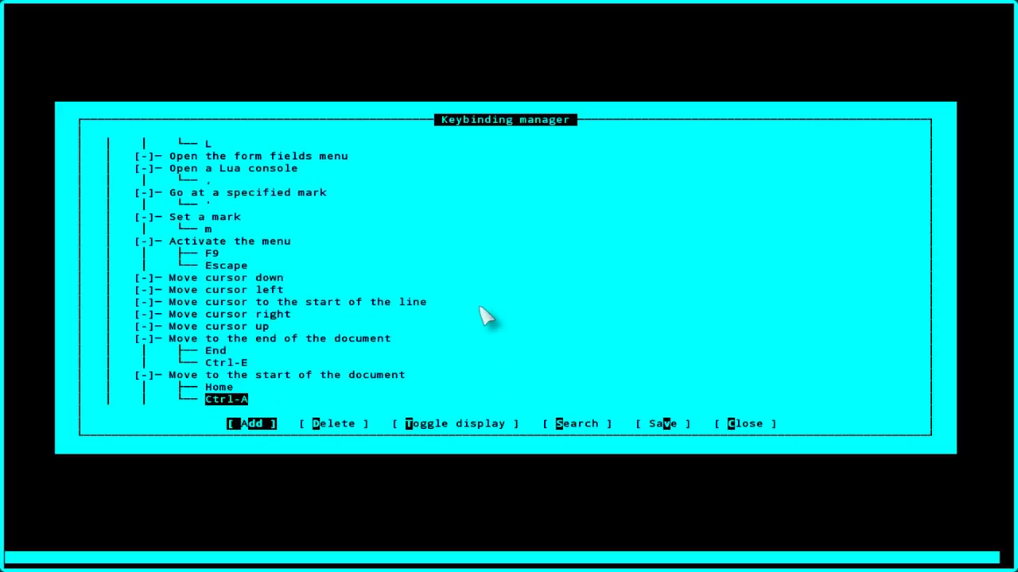
pyautogui.press('Down')
pyautogui.press('Down')
pyautogui.press('Down')
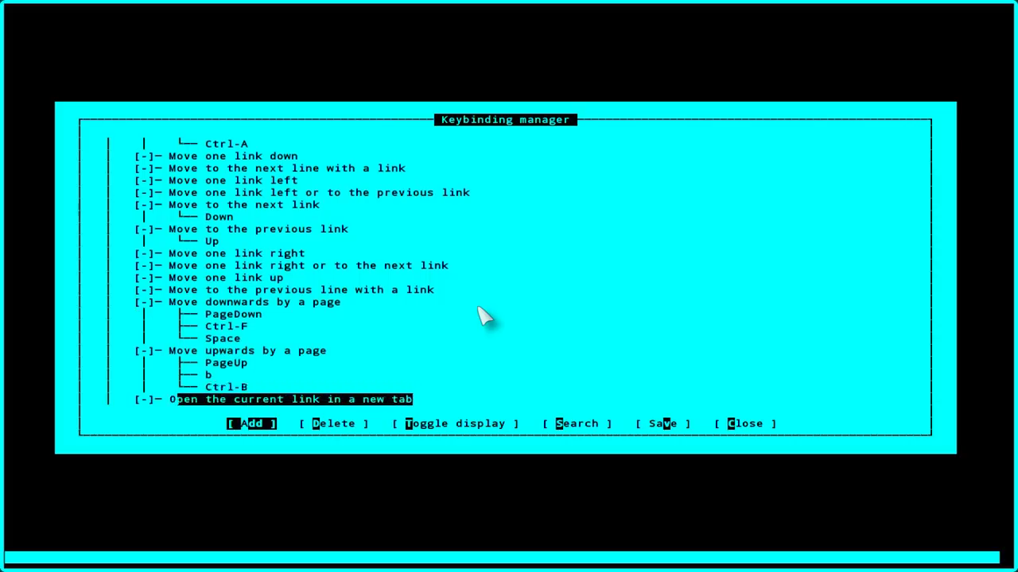
pyautogui.press('Down')
pyautogui.press('Down')
pyautogui.press('Down')
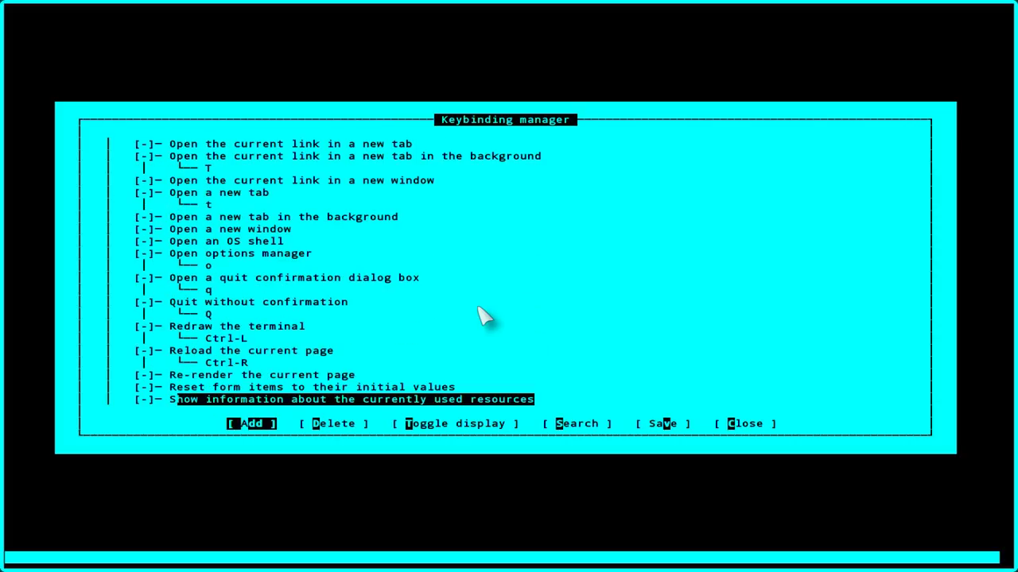
pyautogui.press('Down')
pyautogui.press('Down')
pyautogui.press('Down')
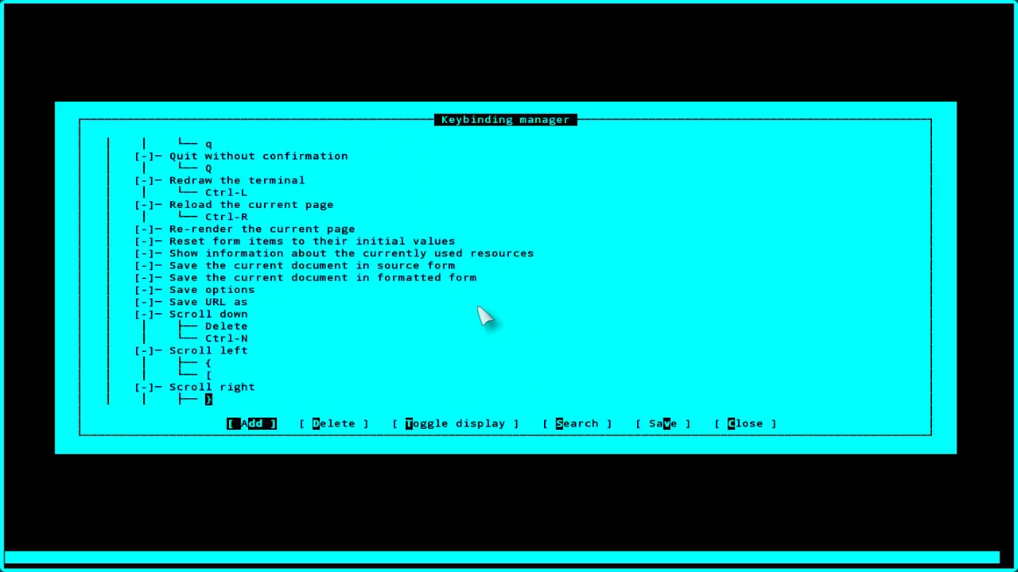
pyautogui.press('Down')
pyautogui.press('Down')
pyautogui.press('Down')
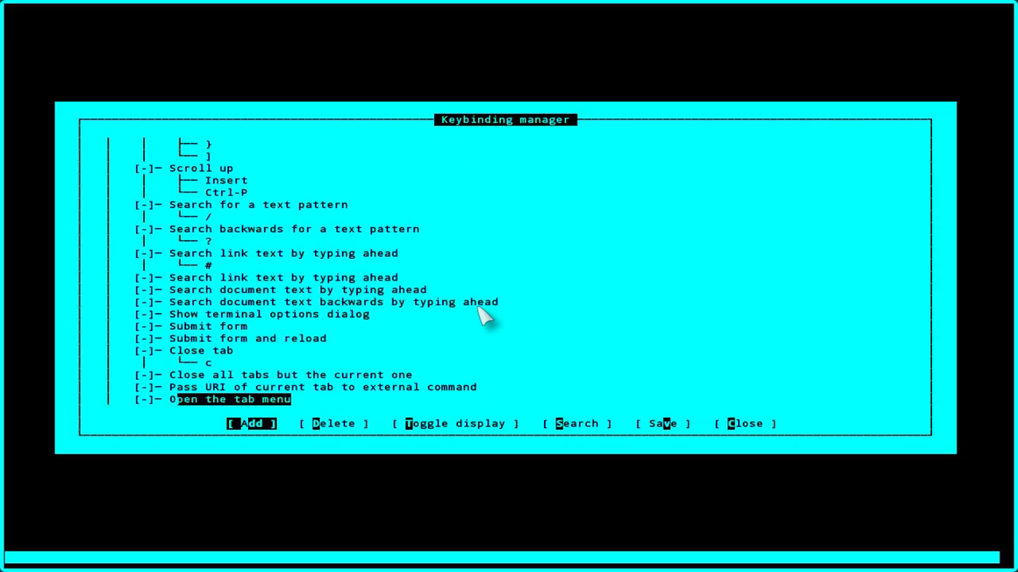
pyautogui.press('Up')
pyautogui.press('Up')
pyautogui.press('Down')
pyautogui.press('Down')
pyautogui.press('Up')
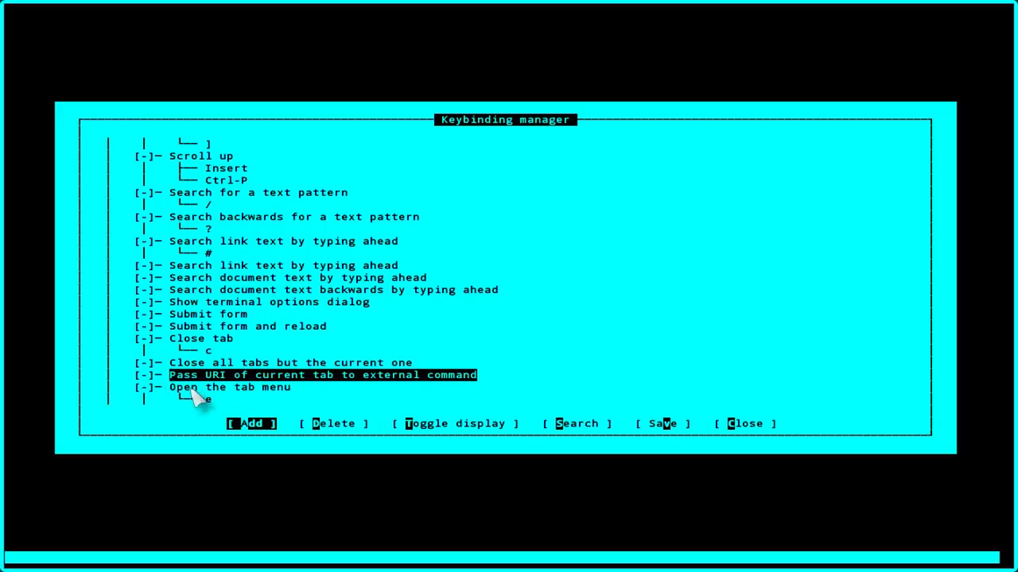
# - Bind Alt-p to the tab external-command action, replacing its old frame binding, and save it to elinks.conf
pyautogui.click(251, 421)
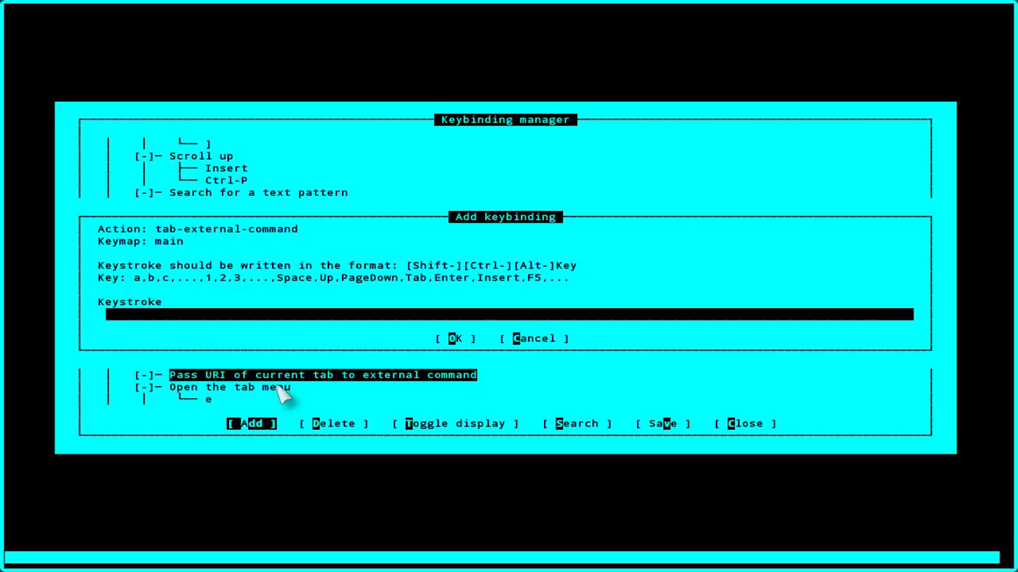
pyautogui.write('Al')
pyautogui.write('t')
pyautogui.write('-p')
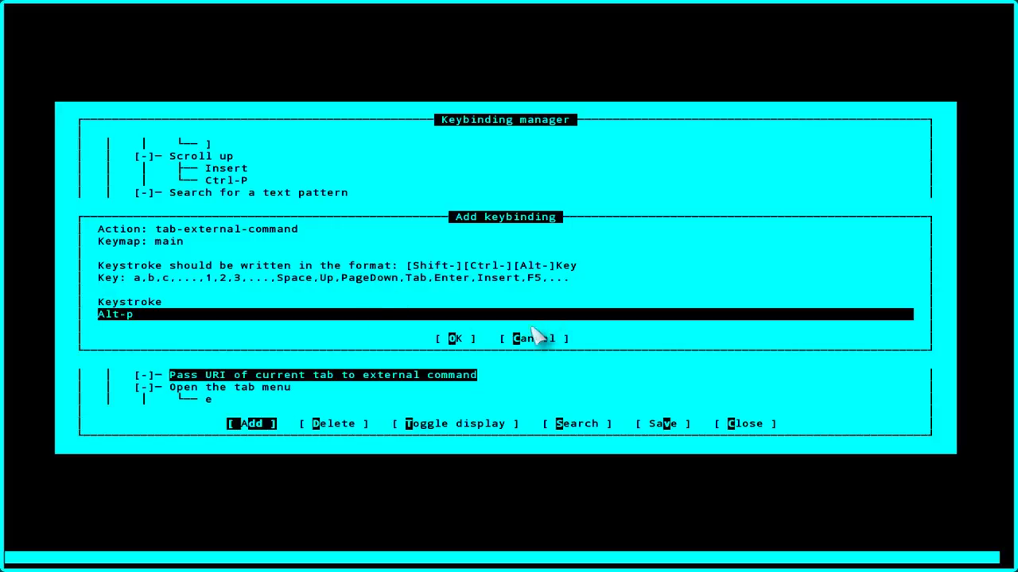
pyautogui.click(461, 339)
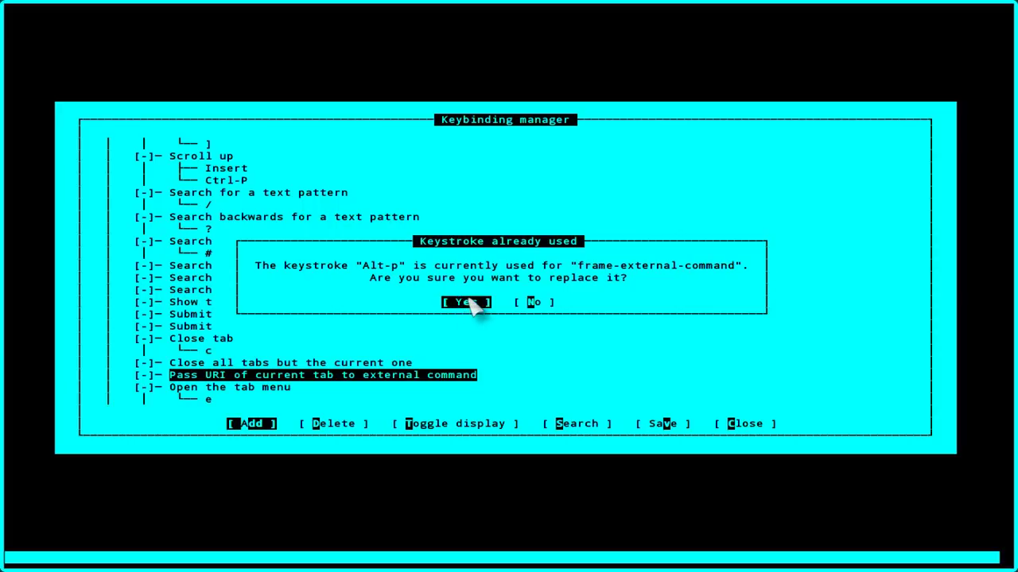
pyautogui.click(467, 303)
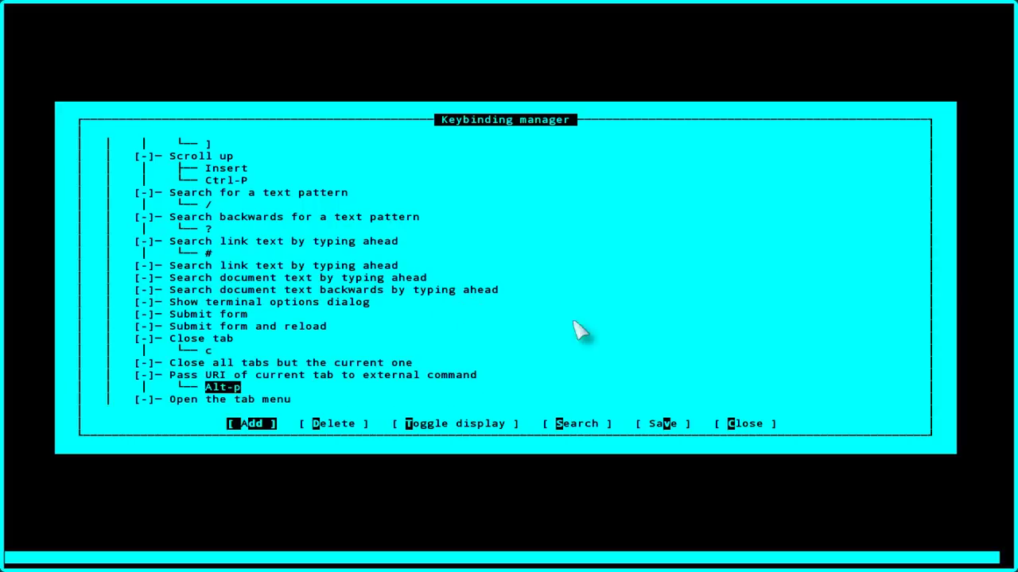
pyautogui.click(662, 426)
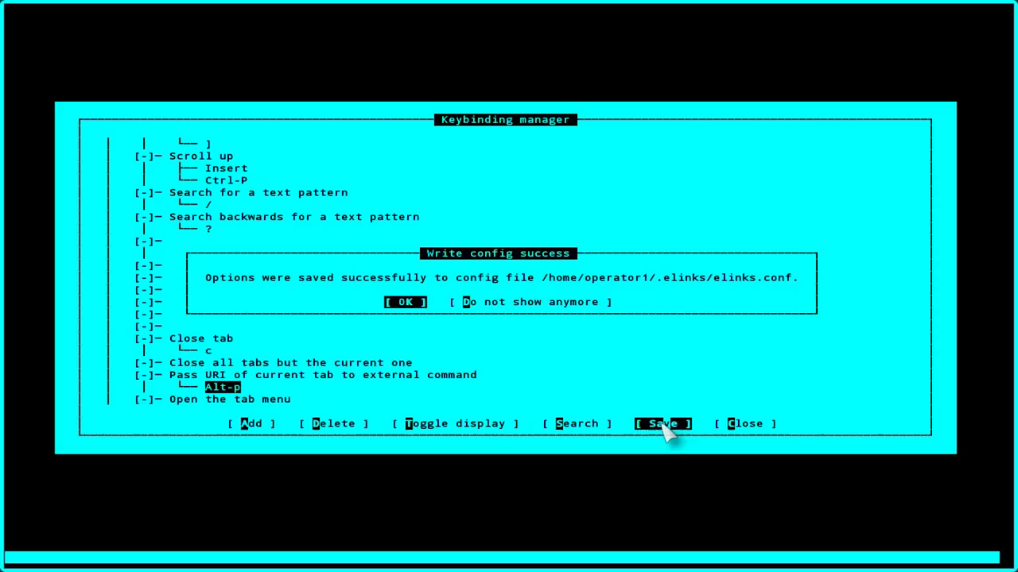
pyautogui.click(402, 306)
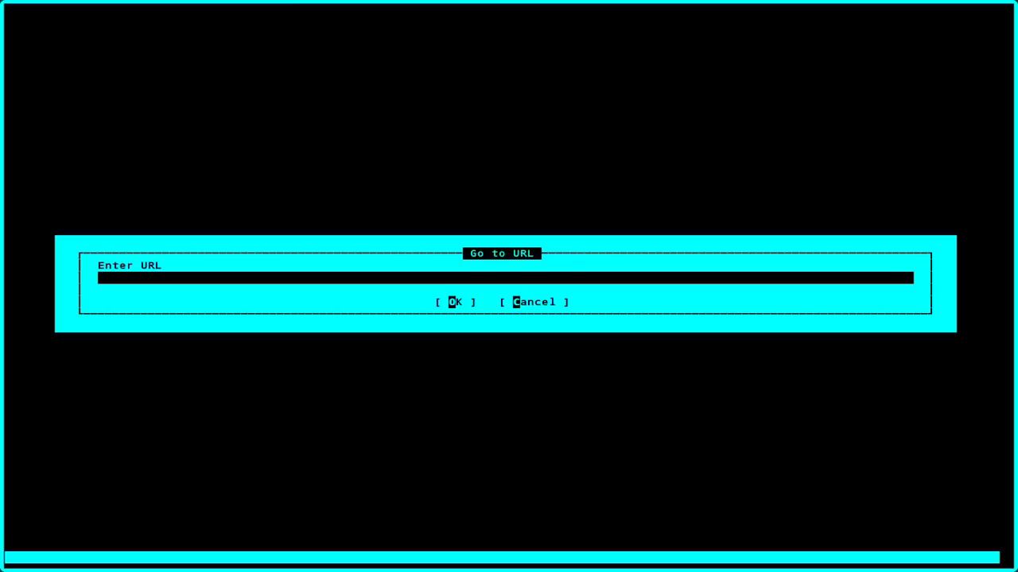
# - Enter the address necopost.com, correcting a typo, to load the NECOpost.com homepage
pyautogui.write('ne')
pyautogui.write('copoo')
pyautogui.press('BackSpace')
pyautogui.write('st')
pyautogui.write('.com')
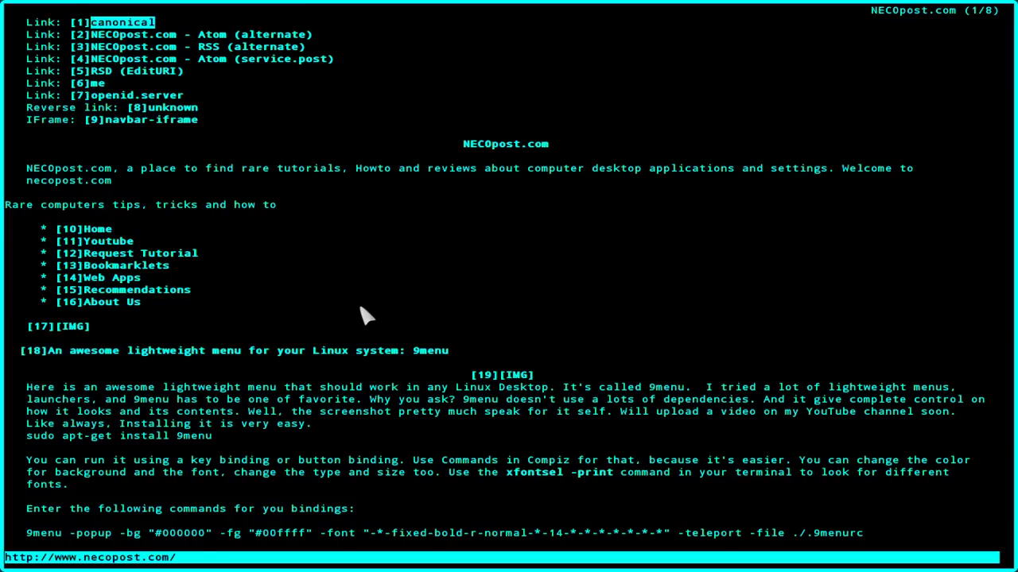
# - Zoom out to the 3D desktop wall showing ELinks beside the encoding terminal
pyautogui.hotkey('ctrl', 'alt', 'Left')
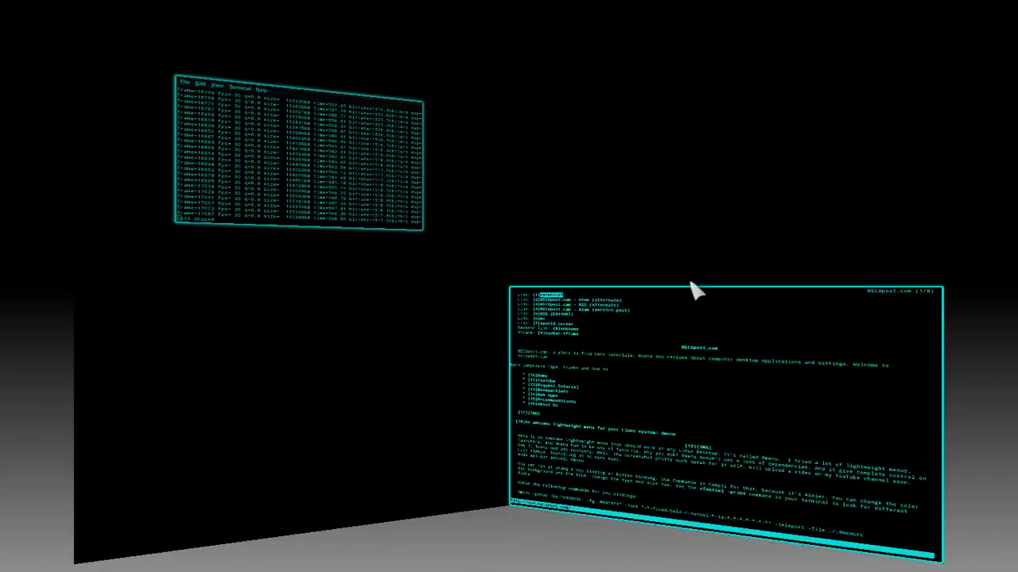